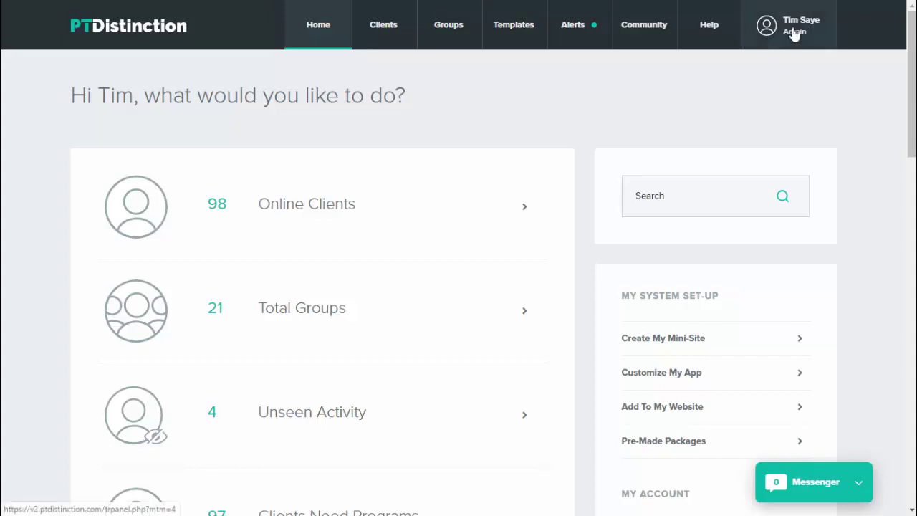
Step: Tick the Team Leader Account option in Manage My Account and save the change
mouse_move(791, 32)
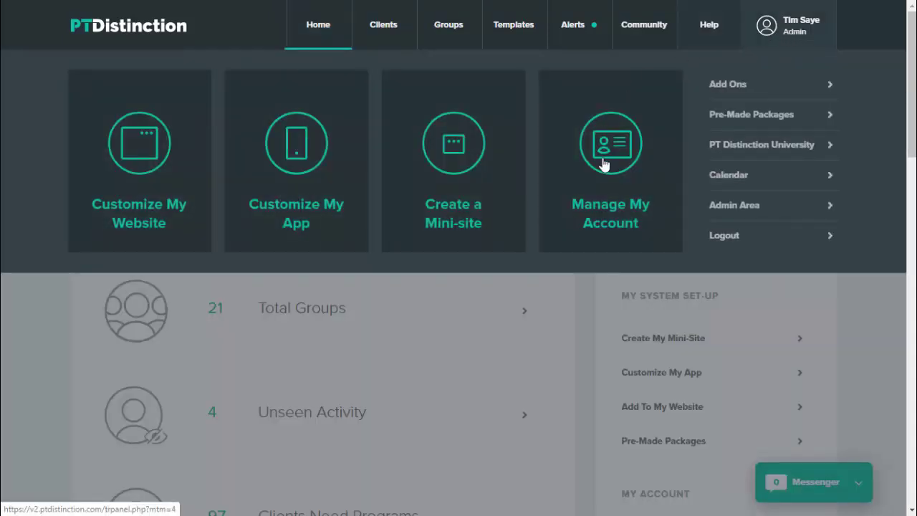
click(605, 165)
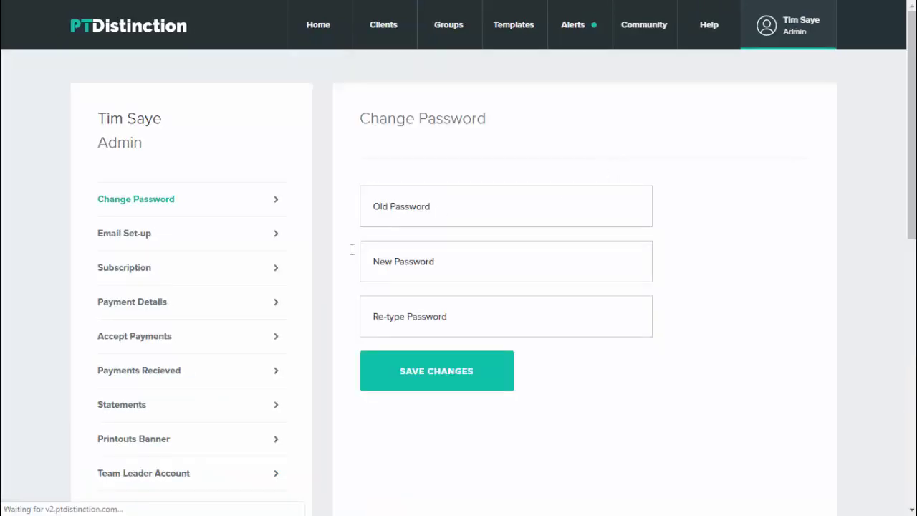
click(146, 473)
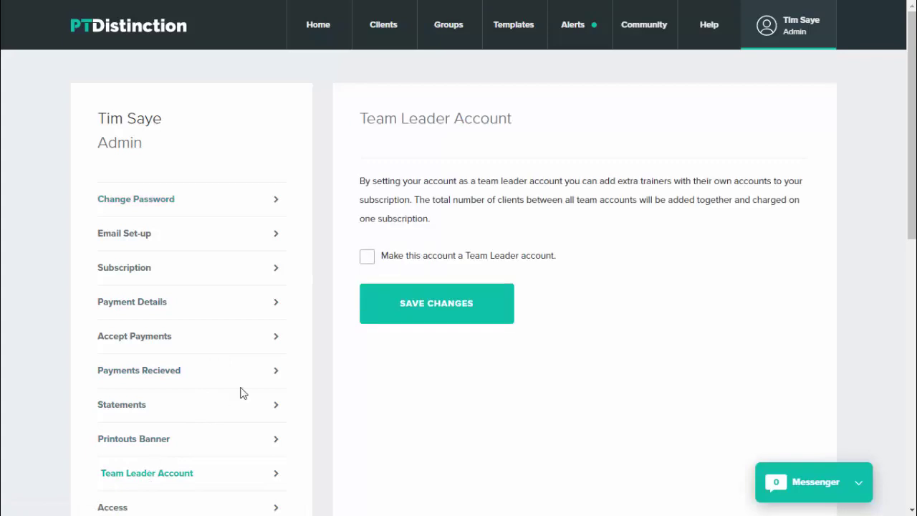
click(369, 258)
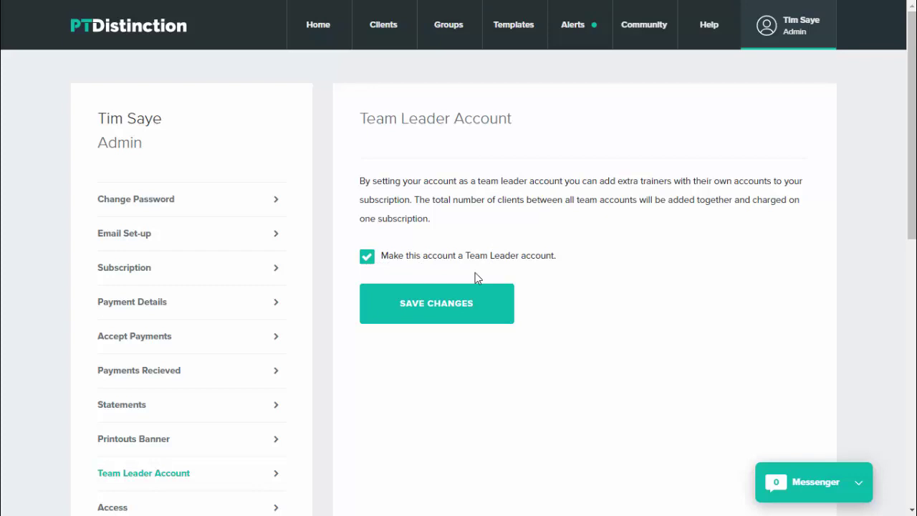
click(438, 304)
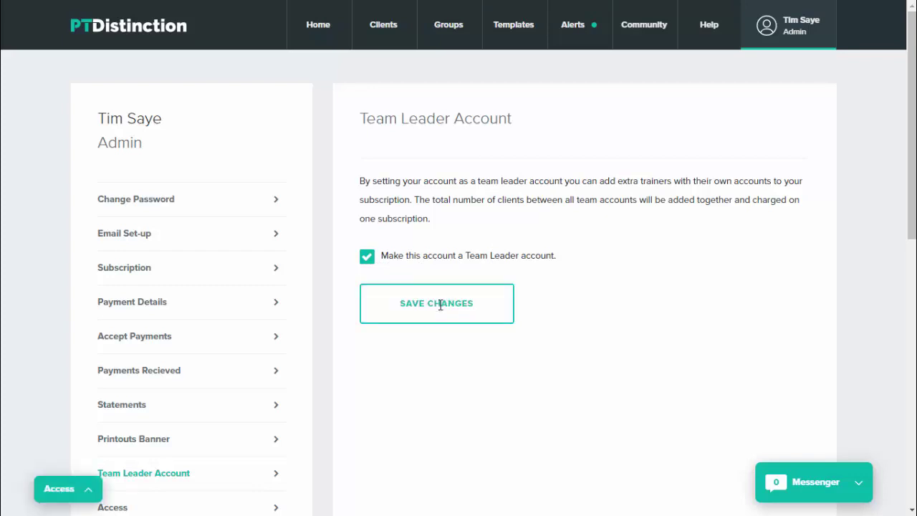
Step: Expand the Access switcher at the bottom left to show the Team Admin choice
click(87, 493)
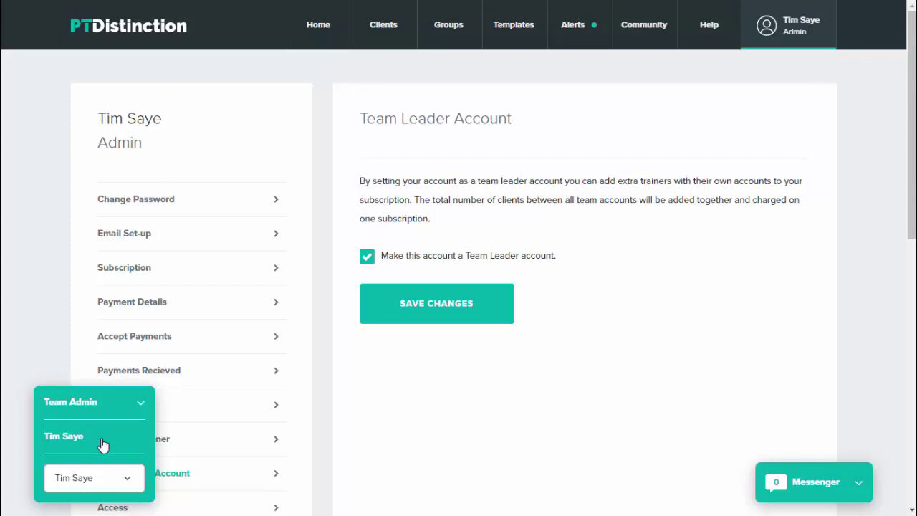
Step: Switch to Team Admin and review the counts: 1 trainer and 98 team clients
click(76, 404)
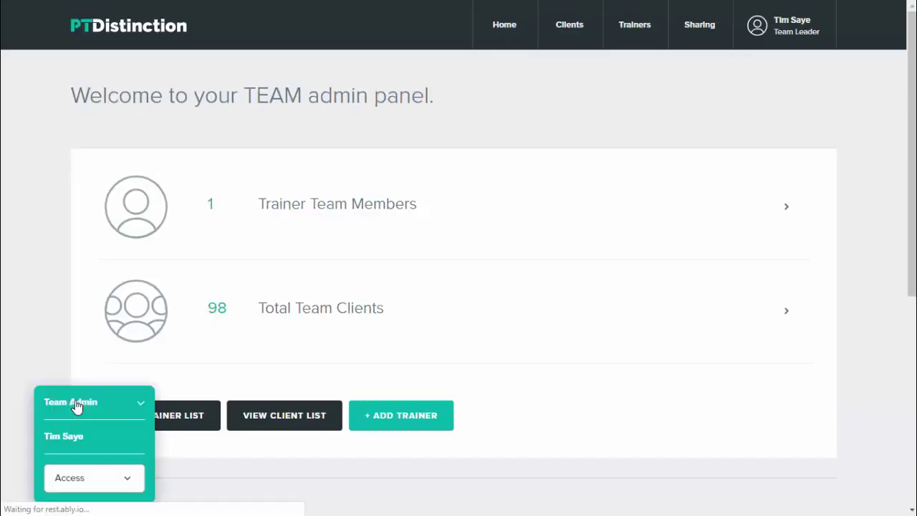
click(140, 405)
mouse_move(530, 314)
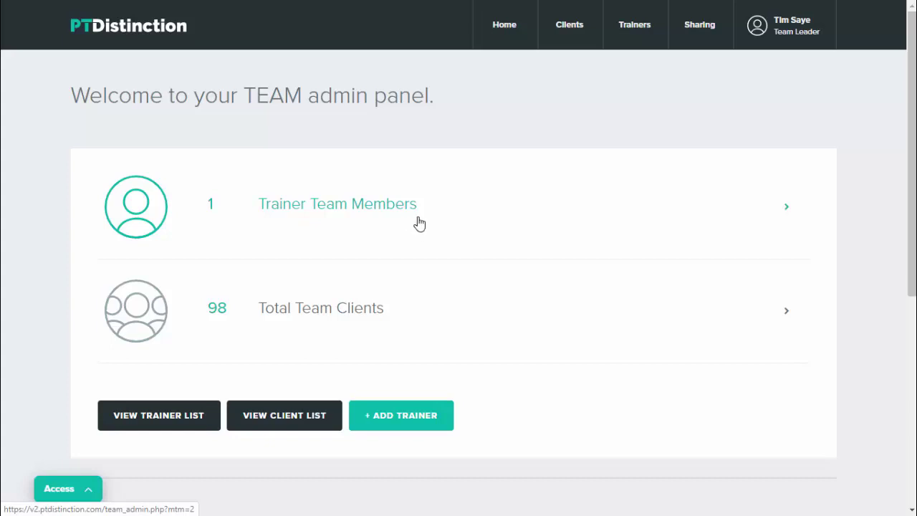
mouse_move(398, 320)
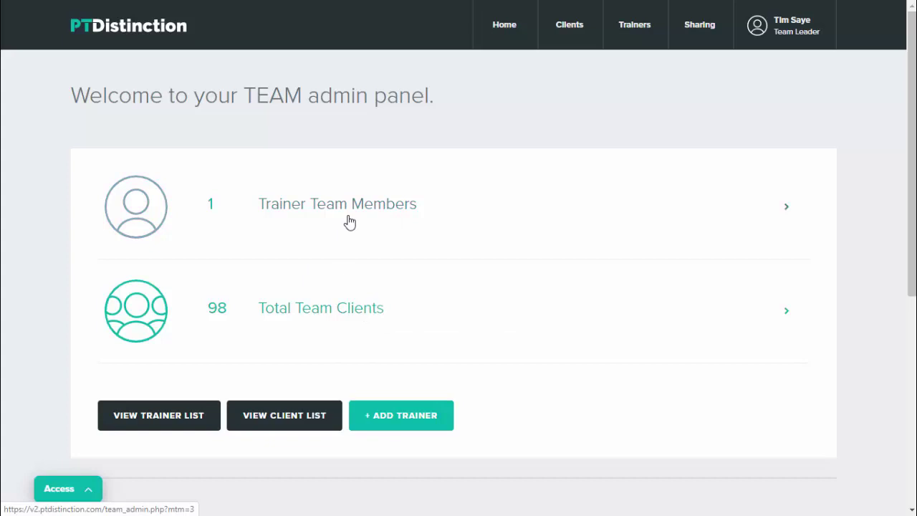
mouse_move(335, 315)
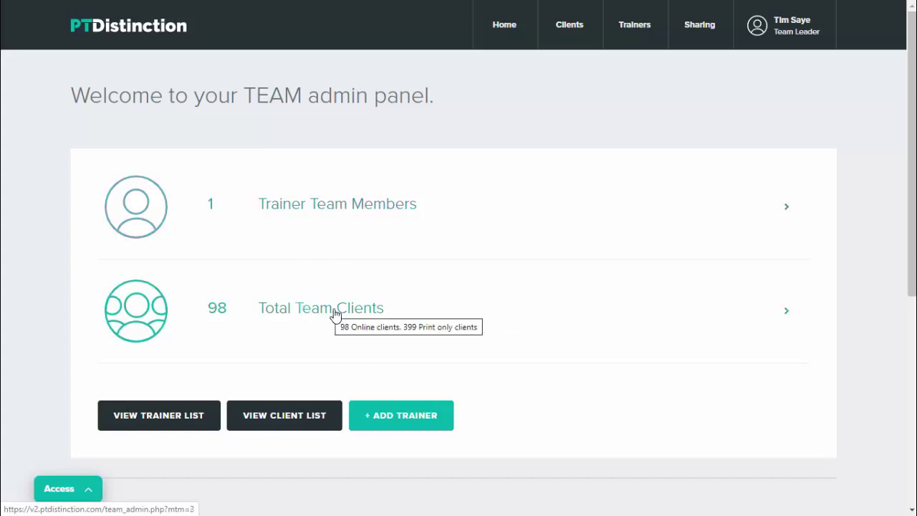
Step: Fill the Add a Trainer form for 'New Trainer' with an e-mail address and matching password
click(399, 426)
click(416, 154)
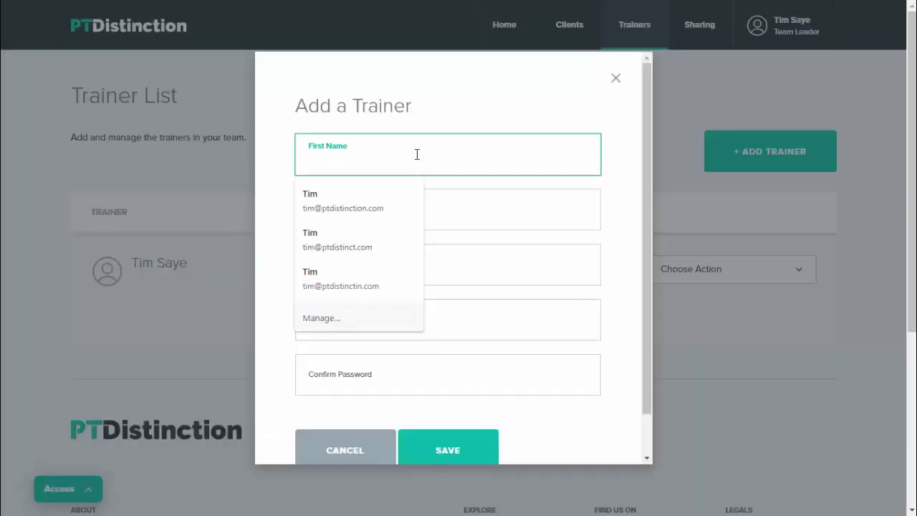
text(New)
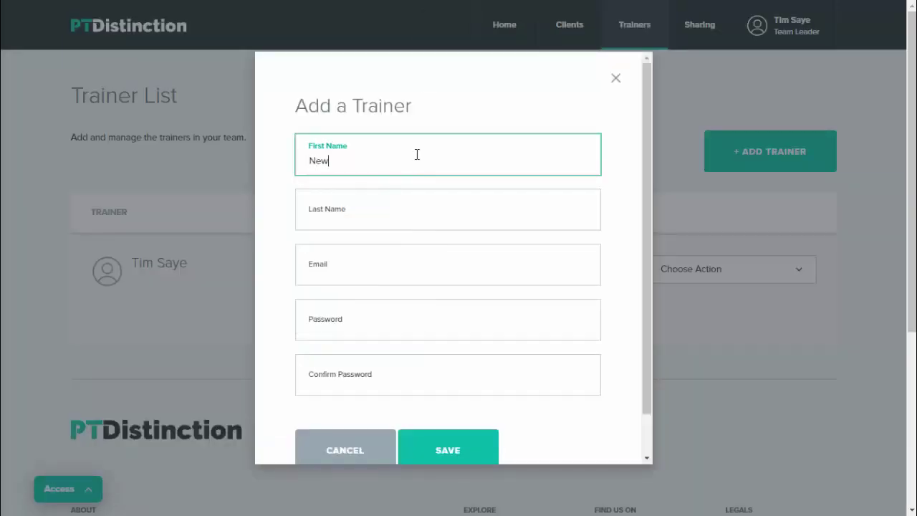
key(Tab)
text(Tr)
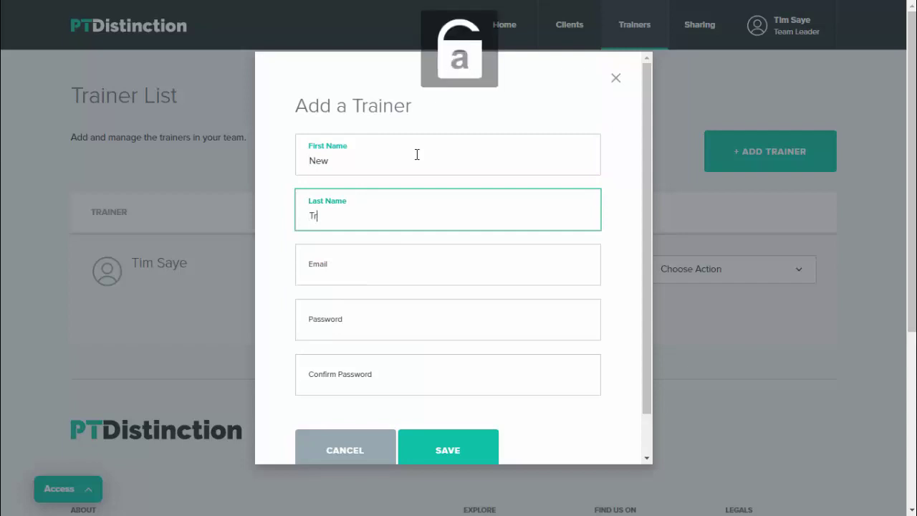
text(ainer)
key(Tab)
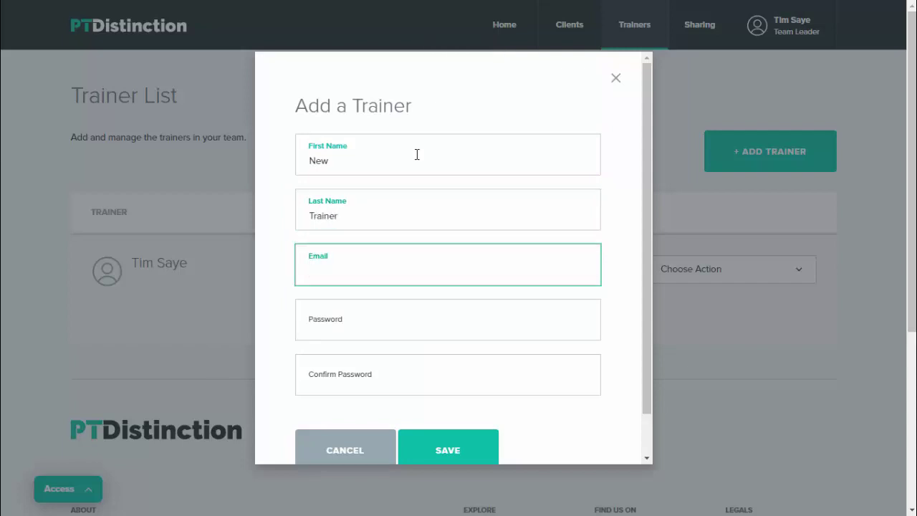
text(new@trainer.com)
key(Tab)
text(pass)
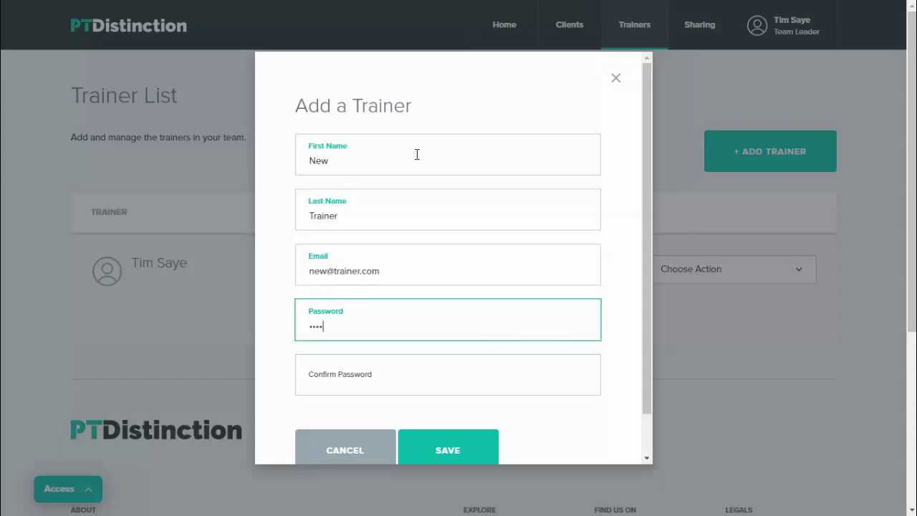
text(1)
key(Tab)
text(p)
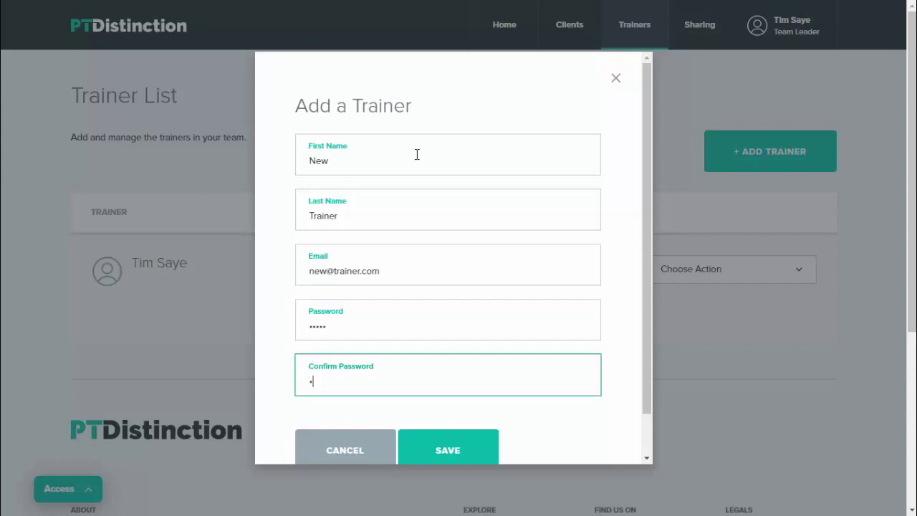
text(ass1)
Step: Save New Trainer to the team, decline the browser's password prompt, and check its action menu
click(452, 448)
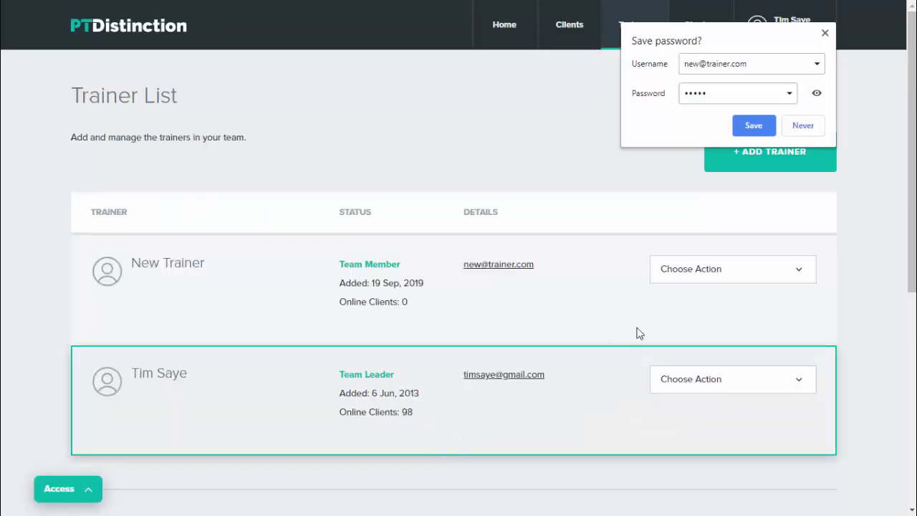
click(865, 225)
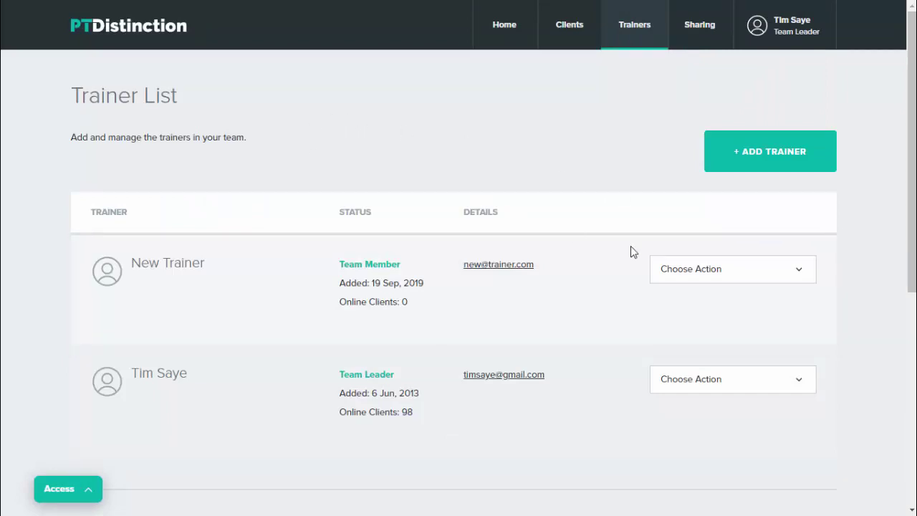
click(747, 277)
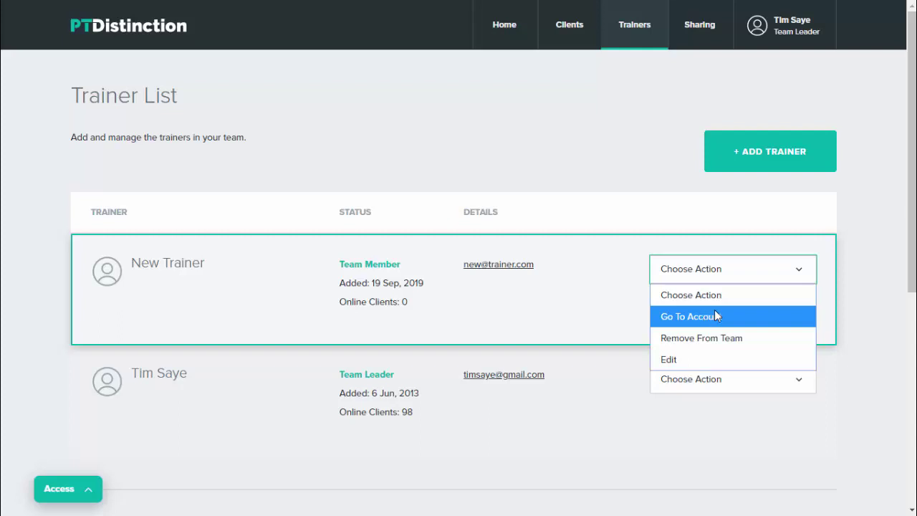
click(886, 317)
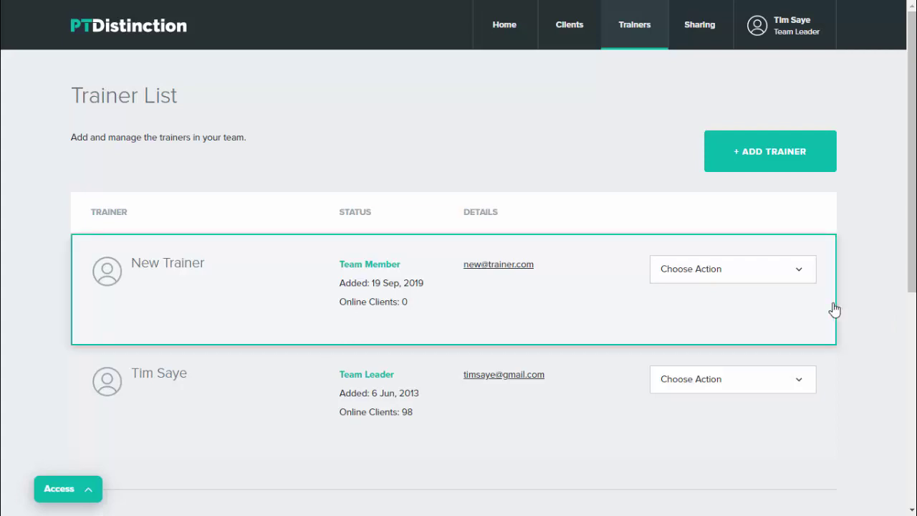
click(571, 33)
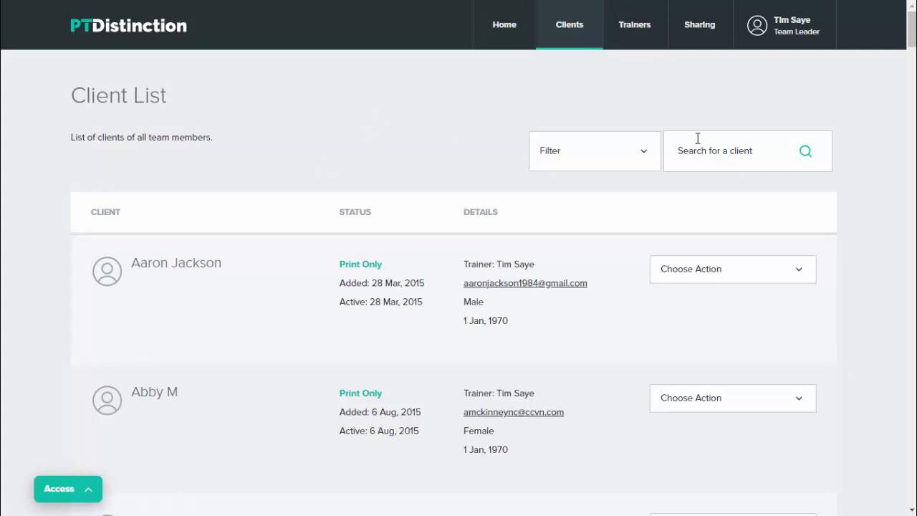
scroll(336, 149, down, 2)
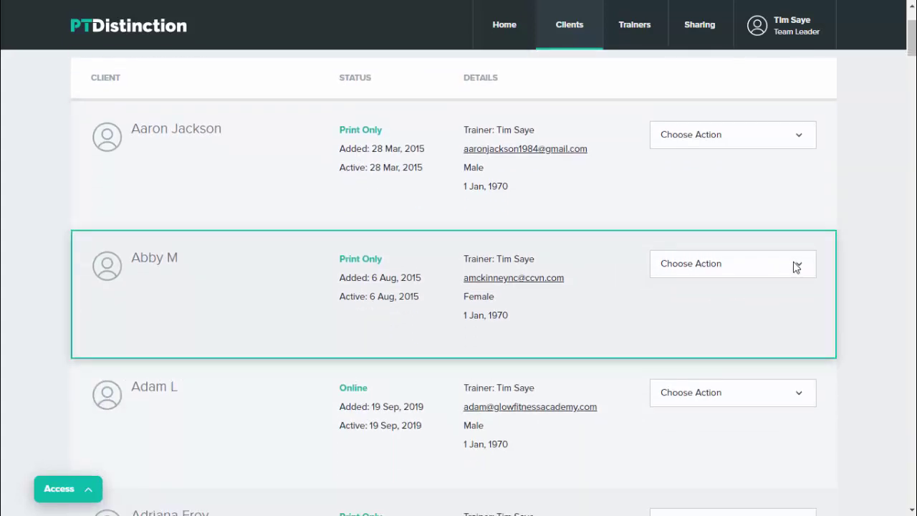
click(795, 267)
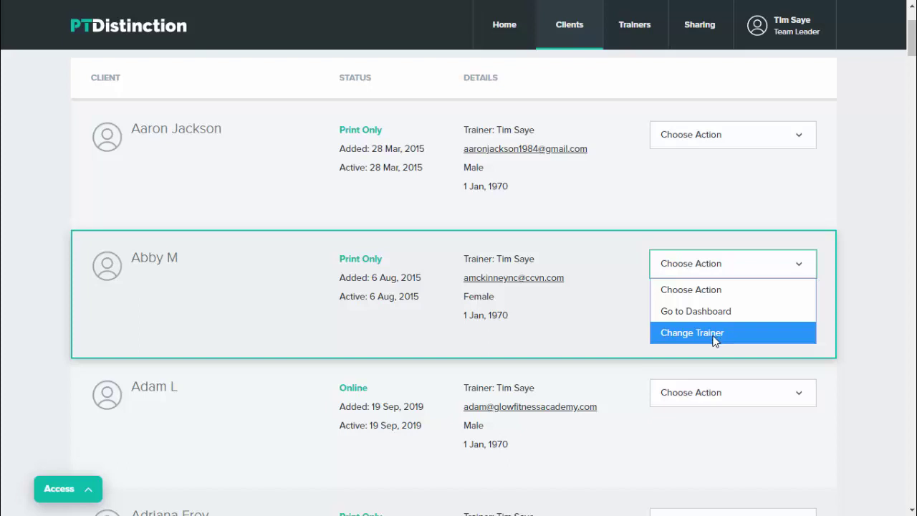
Step: Reassign Abby M to New Trainer with 'Move the content' kept ticked, and confirm
click(707, 334)
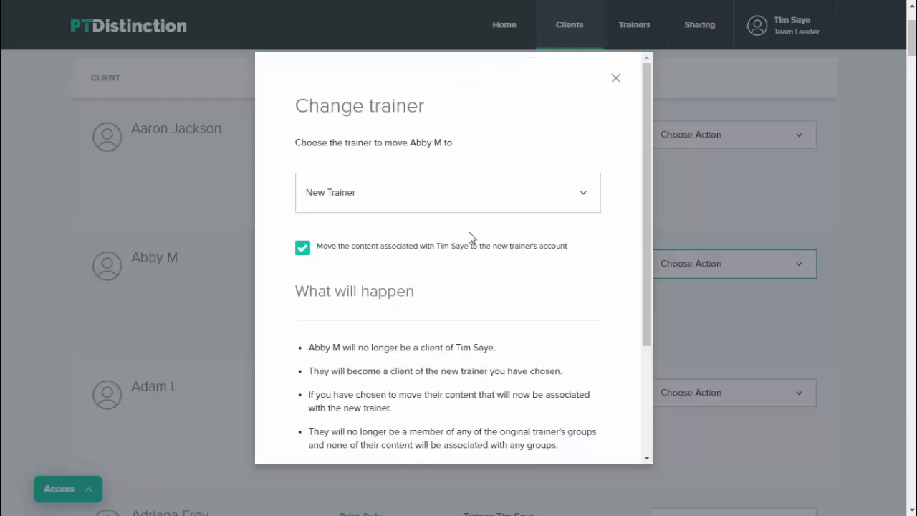
click(570, 193)
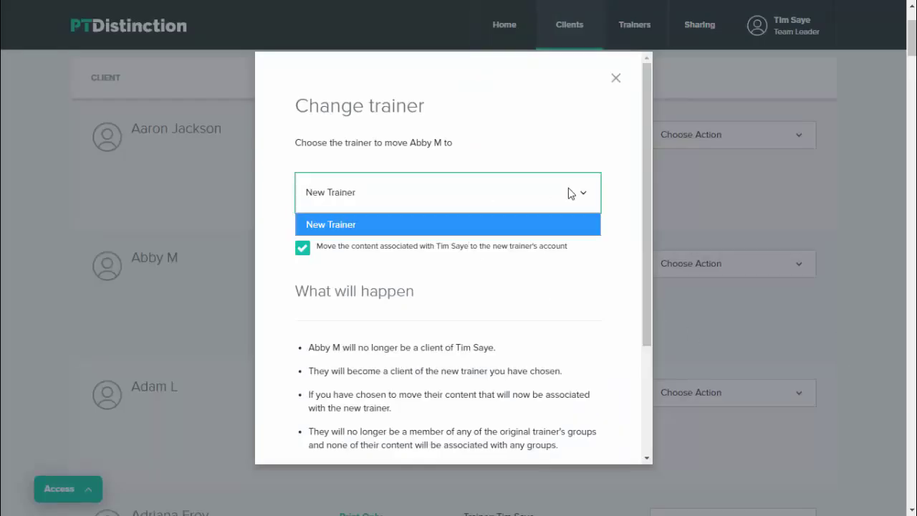
click(441, 230)
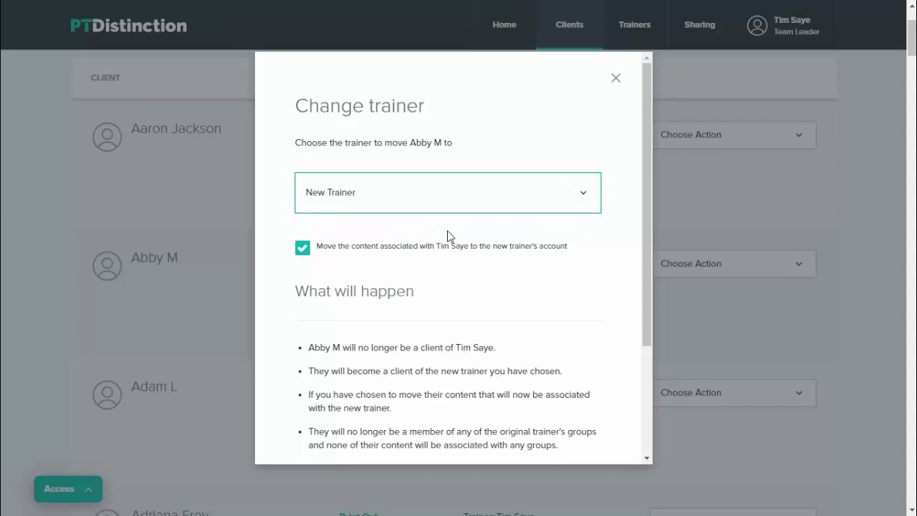
scroll(304, 189, down, 1)
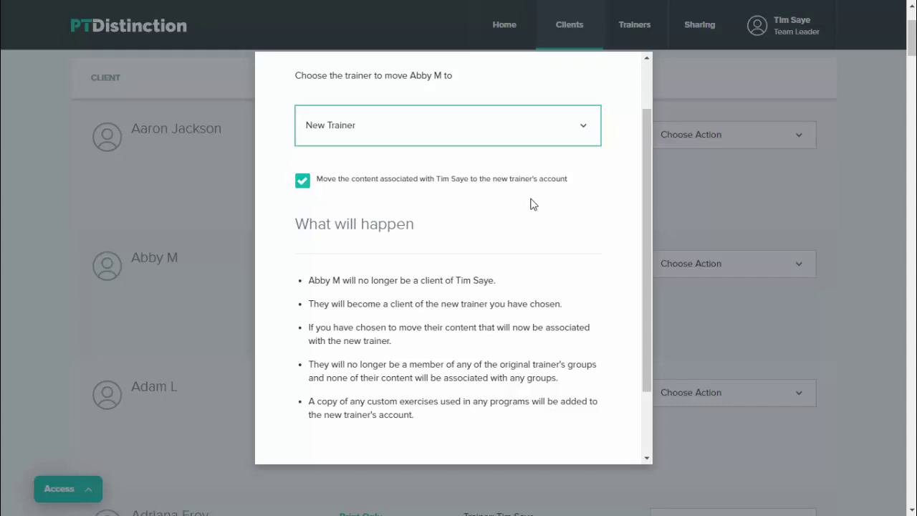
scroll(533, 202, down, 2)
scroll(540, 200, down, 2)
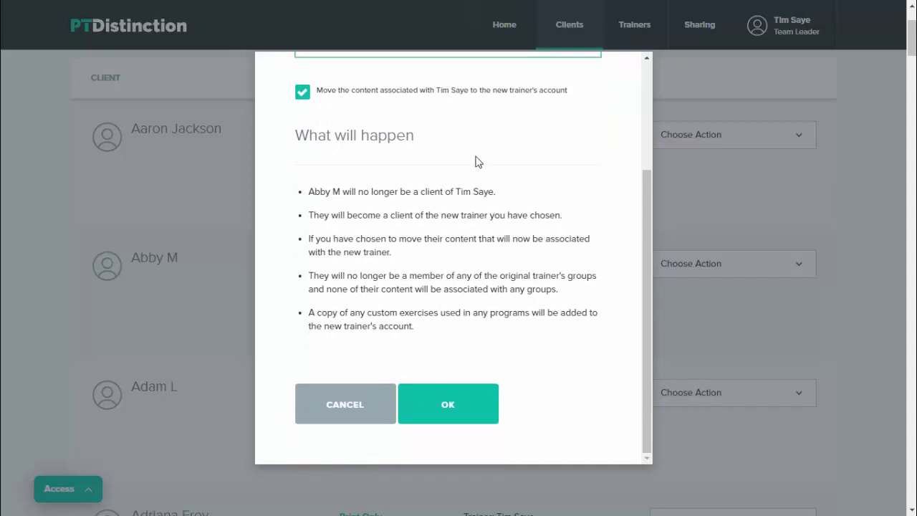
click(438, 403)
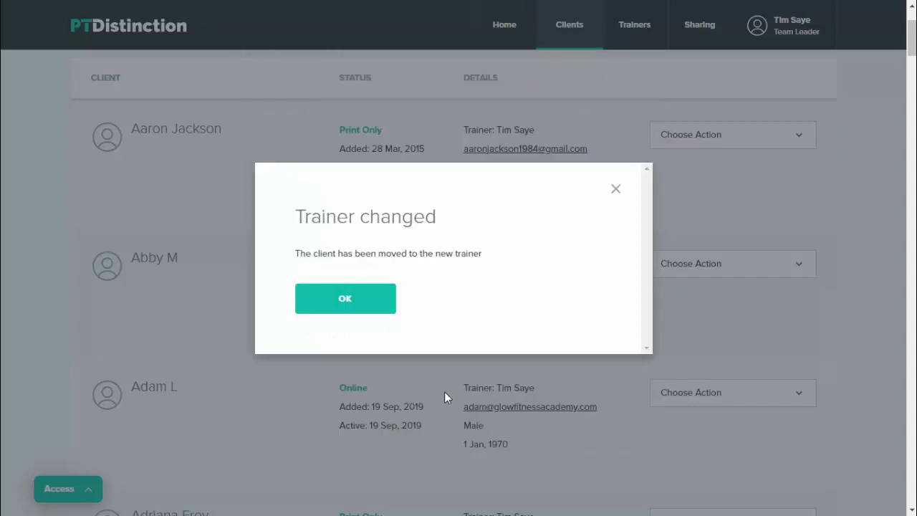
click(350, 299)
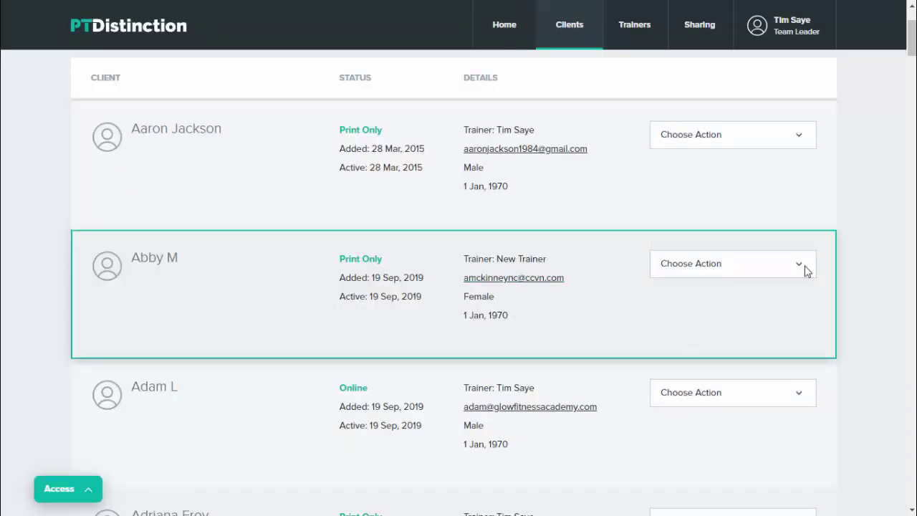
scroll(886, 276, up, 2)
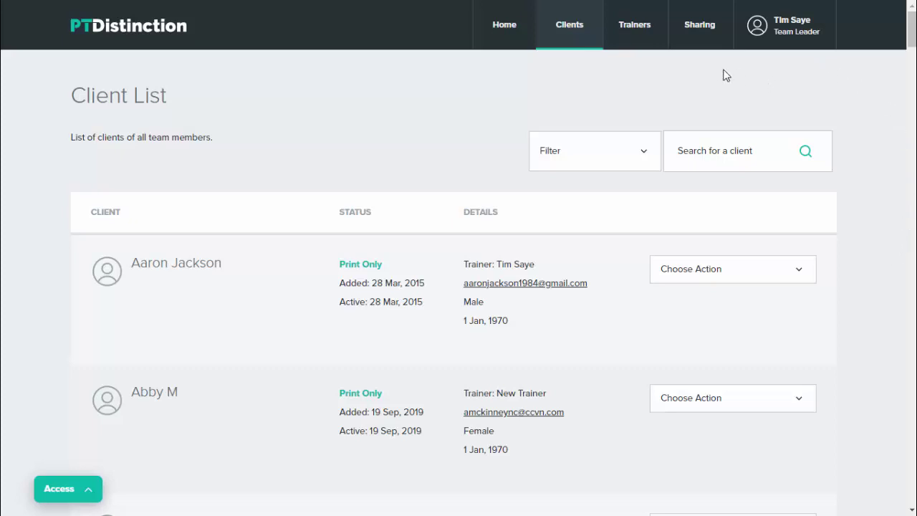
Step: On the Sharing page, select the Welcome Pack group under Groups and share it
click(700, 34)
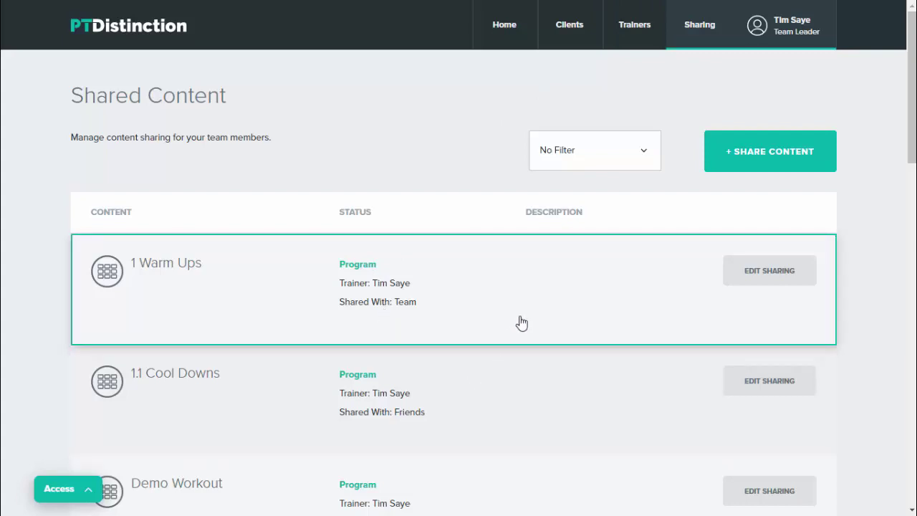
click(777, 164)
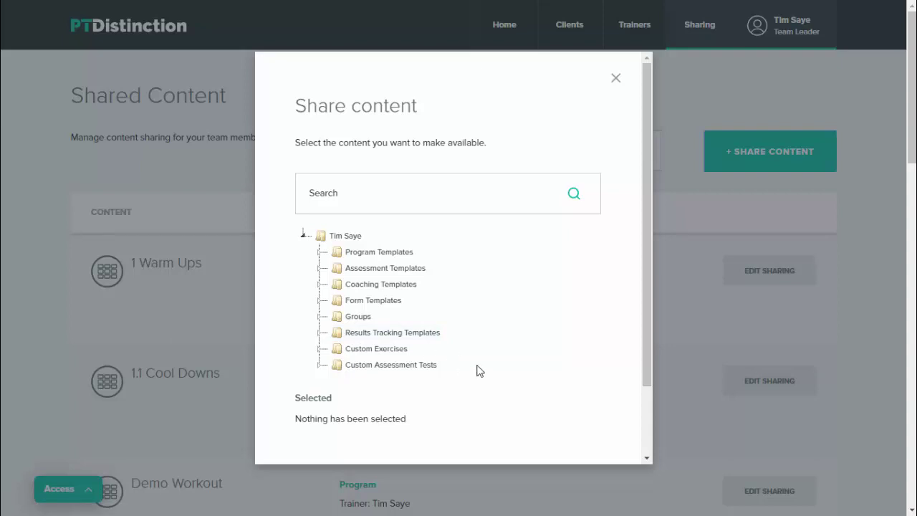
click(362, 319)
scroll(436, 348, down, 5)
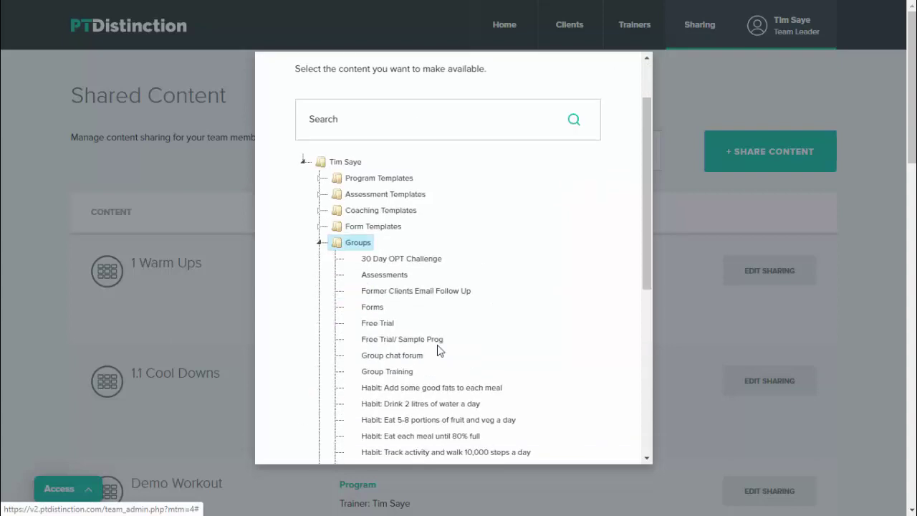
scroll(437, 361, down, 2)
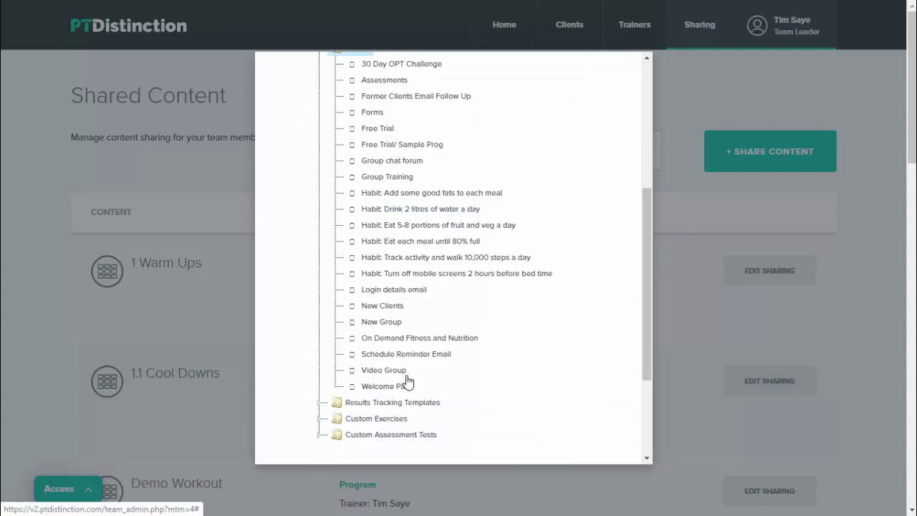
click(393, 388)
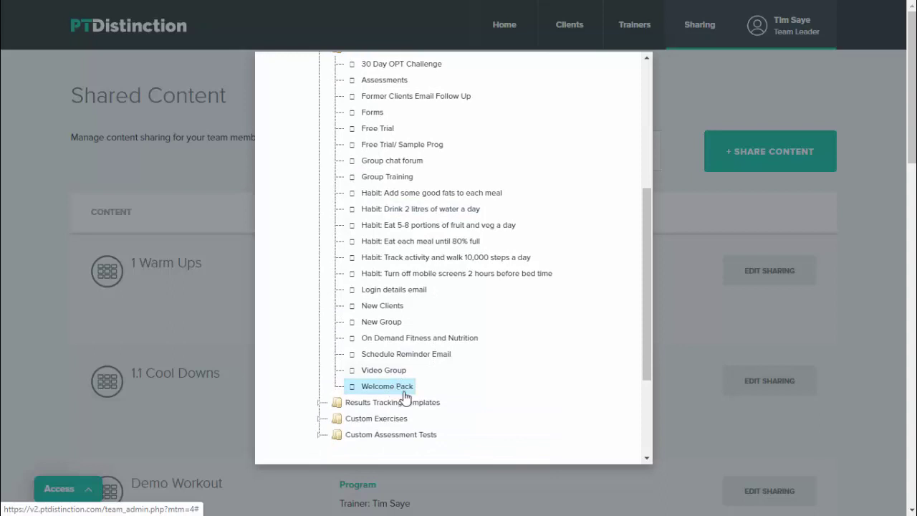
scroll(461, 408, down, 2)
scroll(460, 411, down, 2)
click(461, 409)
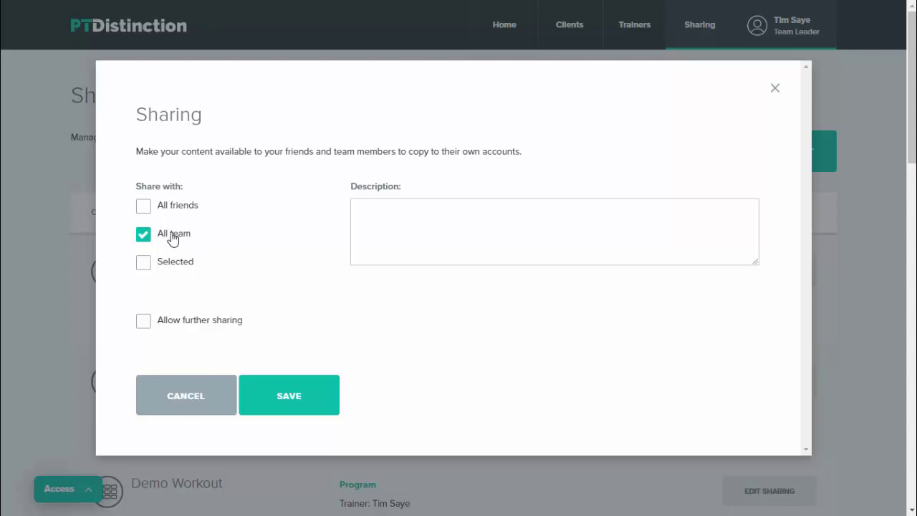
Step: Leave Welcome Pack shared with All team only, not selected people, and save it
click(144, 263)
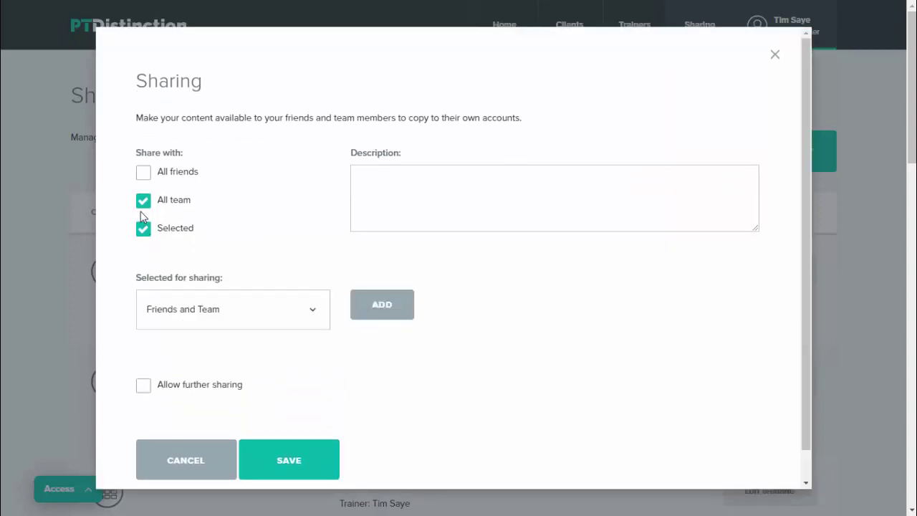
click(142, 202)
click(311, 317)
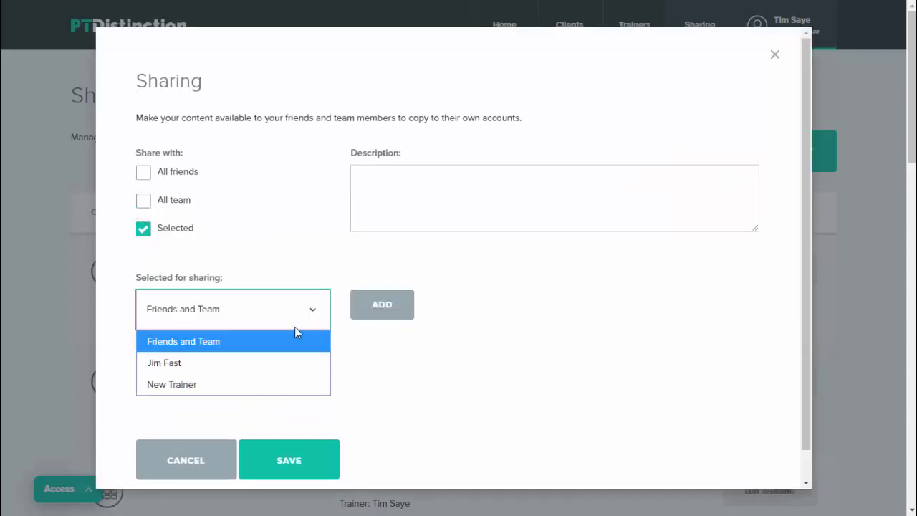
click(313, 317)
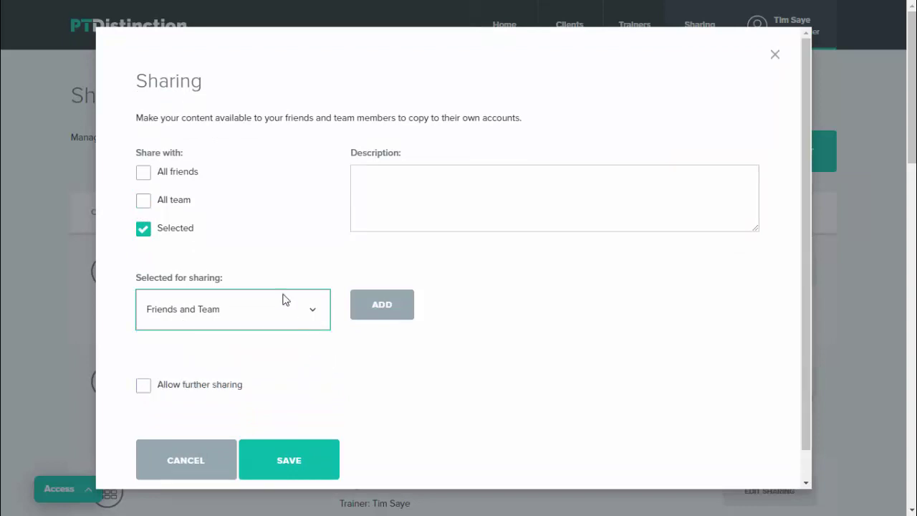
click(144, 204)
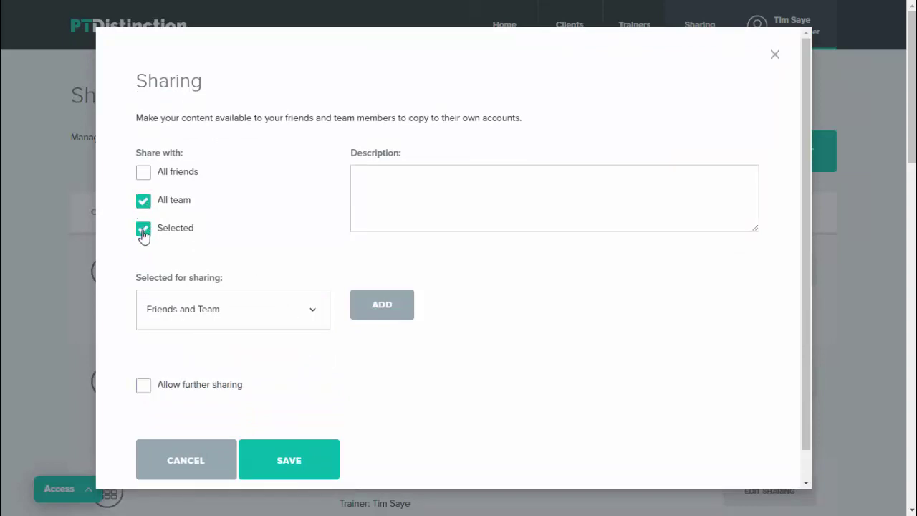
click(143, 229)
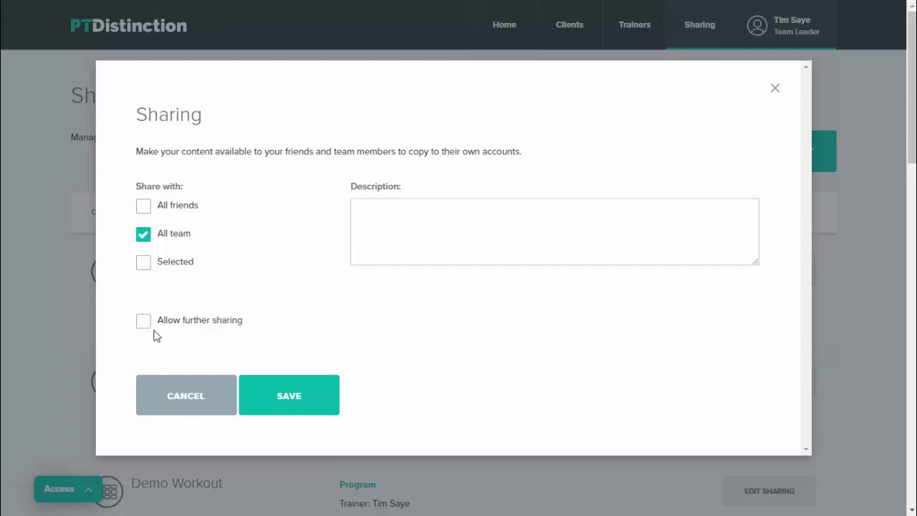
click(297, 395)
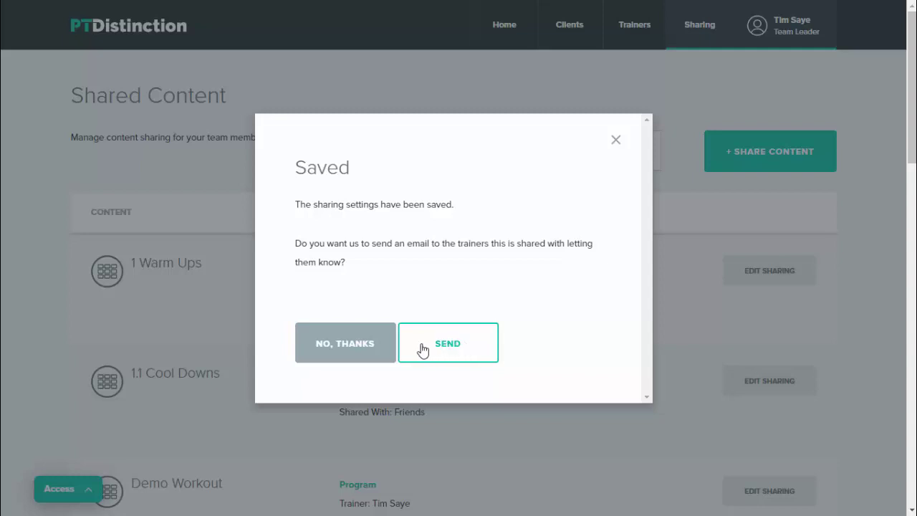
Step: Decline e-mailing the trainers and find Welcome Pack, shared with Team, in Shared Content
click(347, 348)
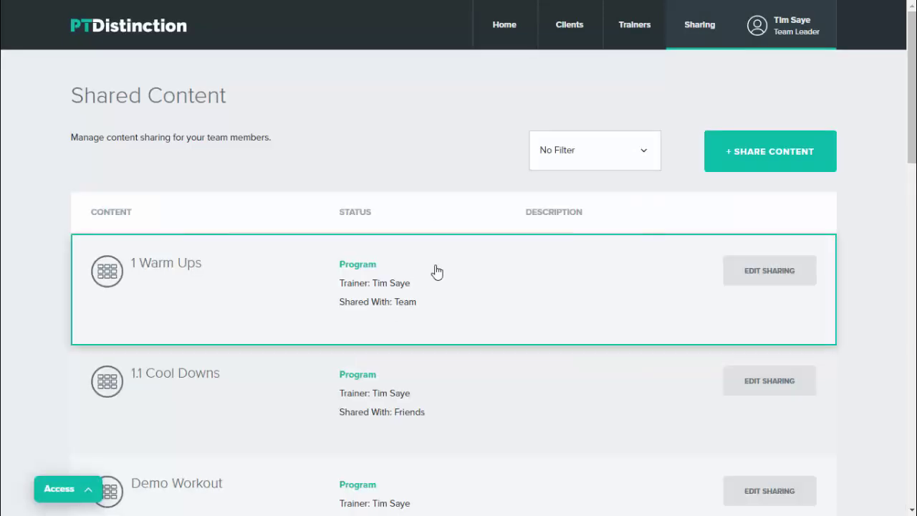
scroll(440, 266, down, 4)
scroll(442, 268, down, 10)
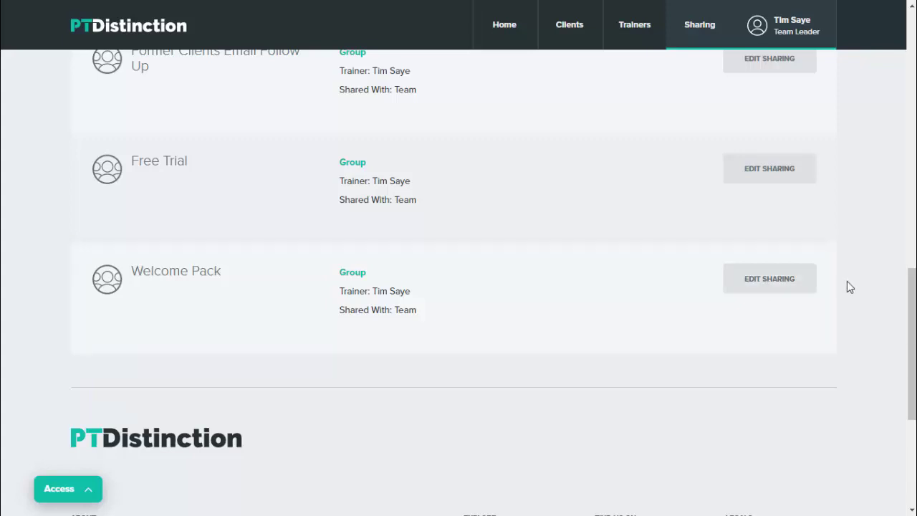
Step: Switch into the New Trainer account from the Access panel's trainer list
click(82, 491)
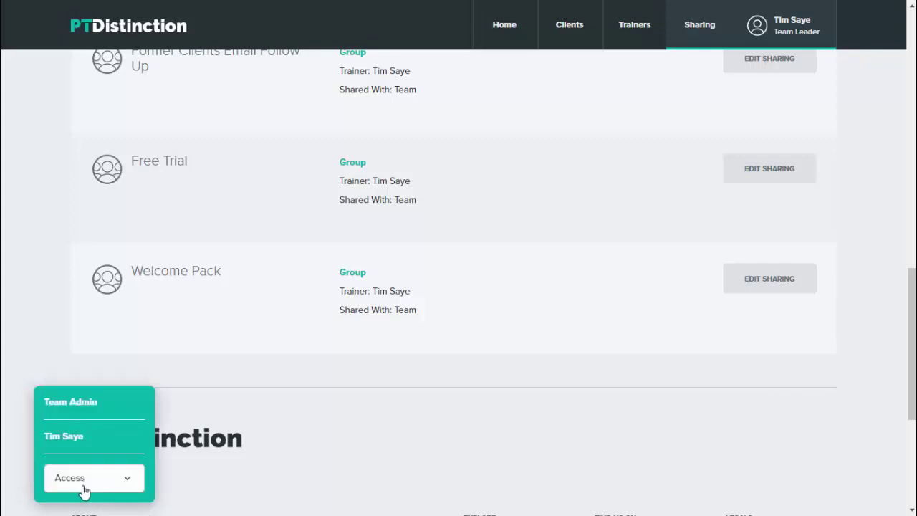
click(126, 478)
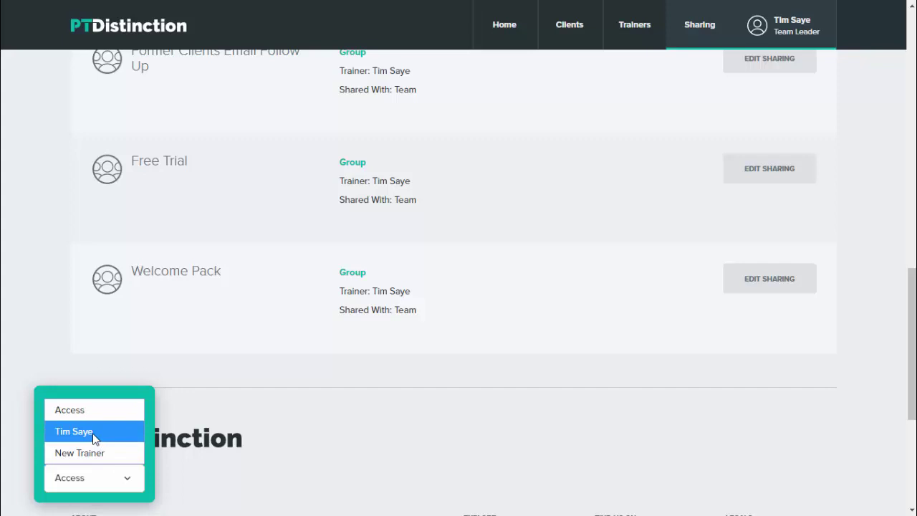
click(86, 453)
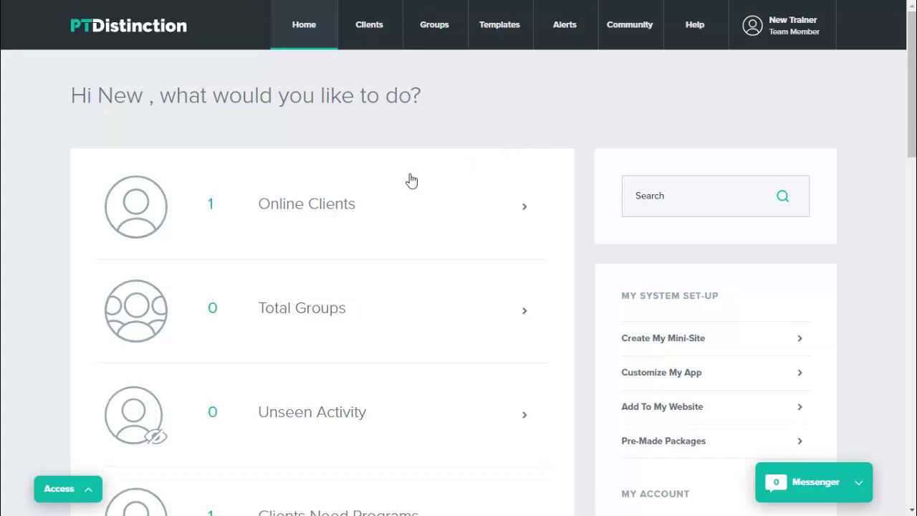
scroll(549, 152, down, 1)
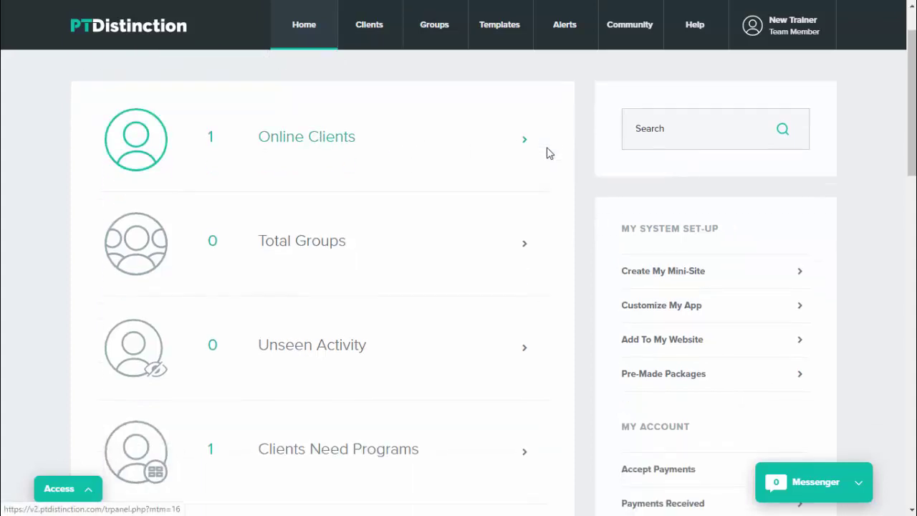
scroll(549, 143, up, 1)
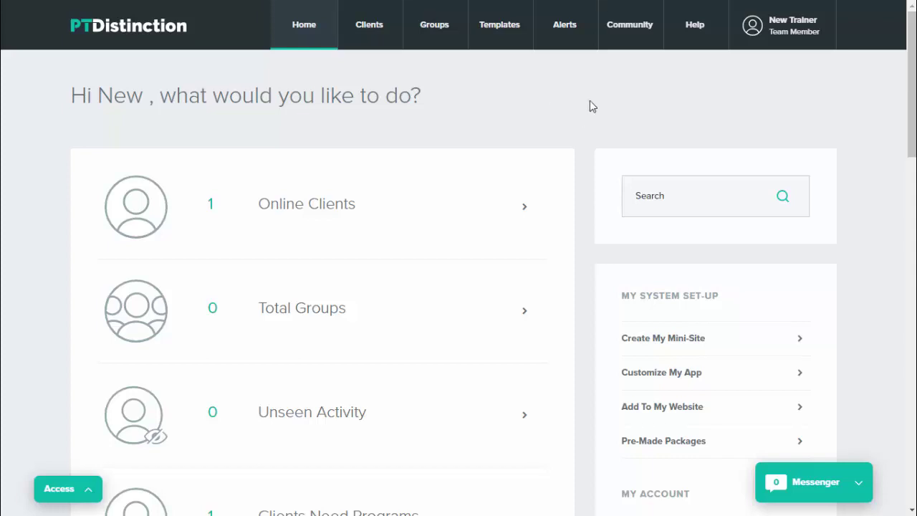
Step: Copy the team leader's shared Welcome Pack group from Community > Team into this account, declining to view templates
click(635, 26)
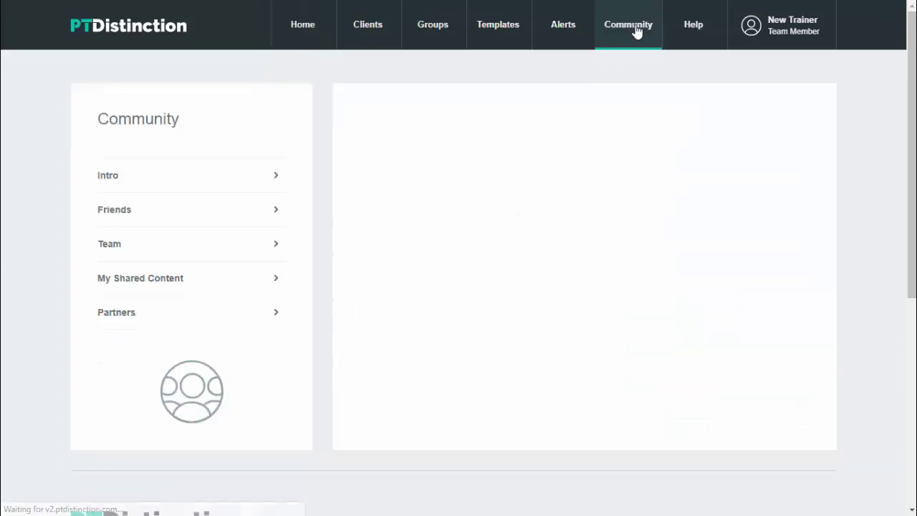
click(115, 243)
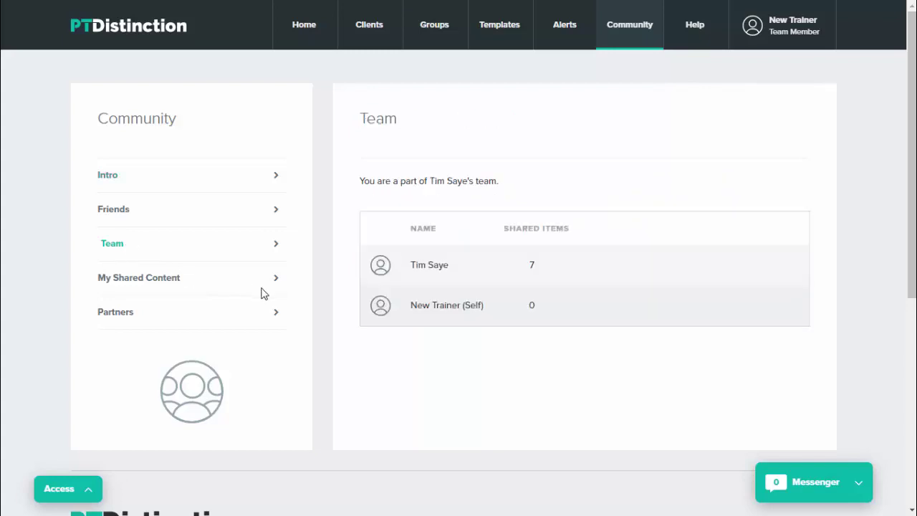
click(437, 275)
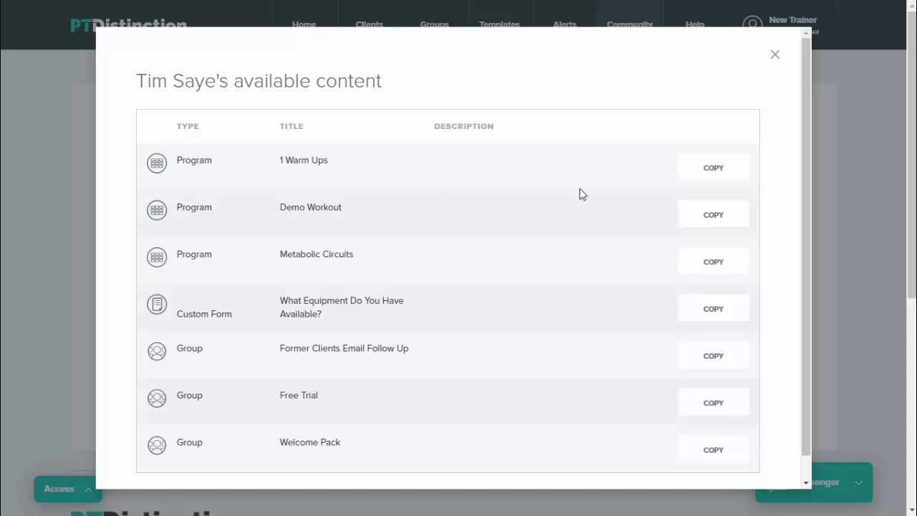
scroll(503, 215, down, 1)
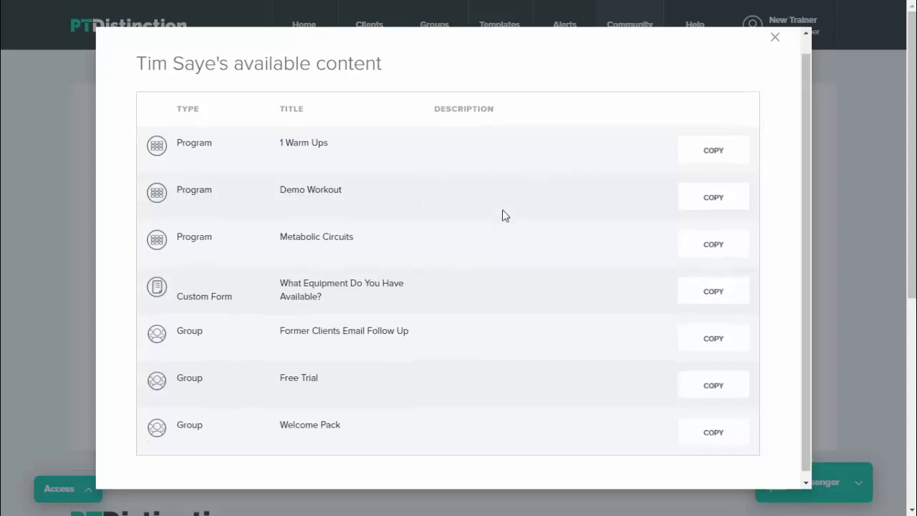
click(719, 426)
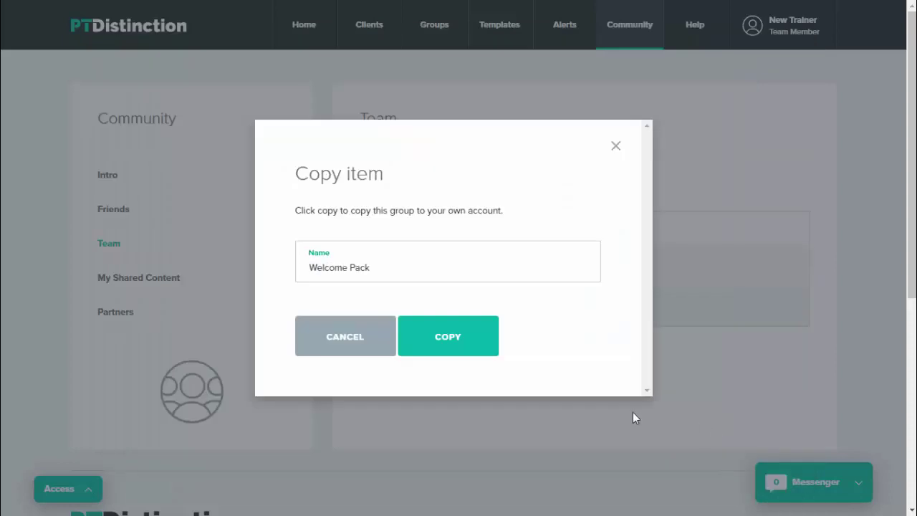
click(448, 342)
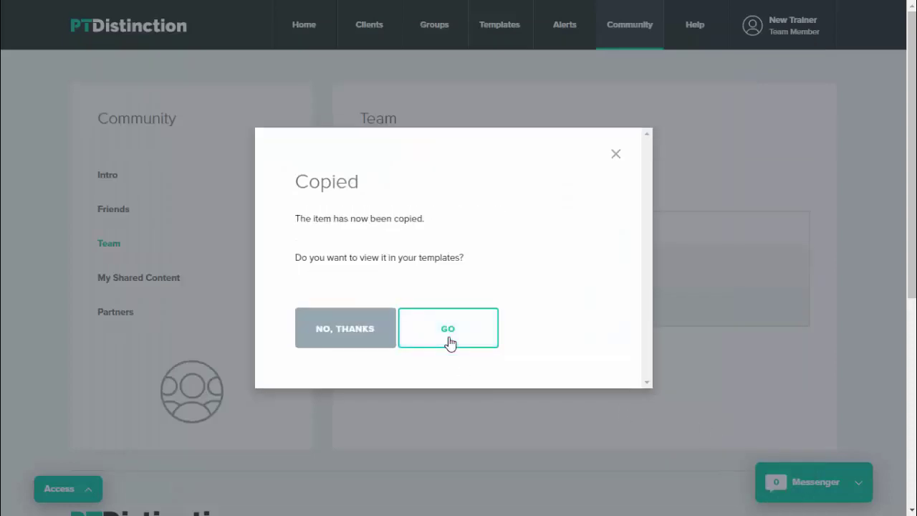
click(358, 342)
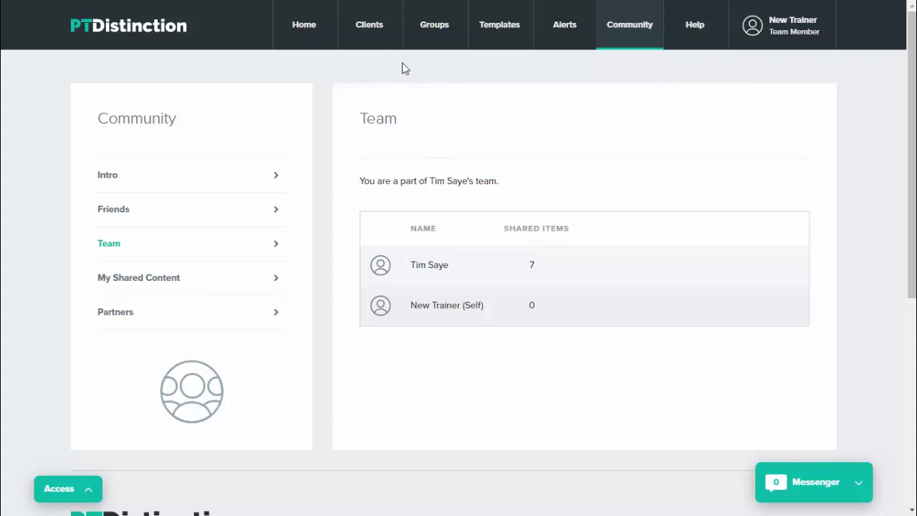
Step: Start a new client and add the Welcome Pack group to their groups, timed Now
mouse_move(368, 33)
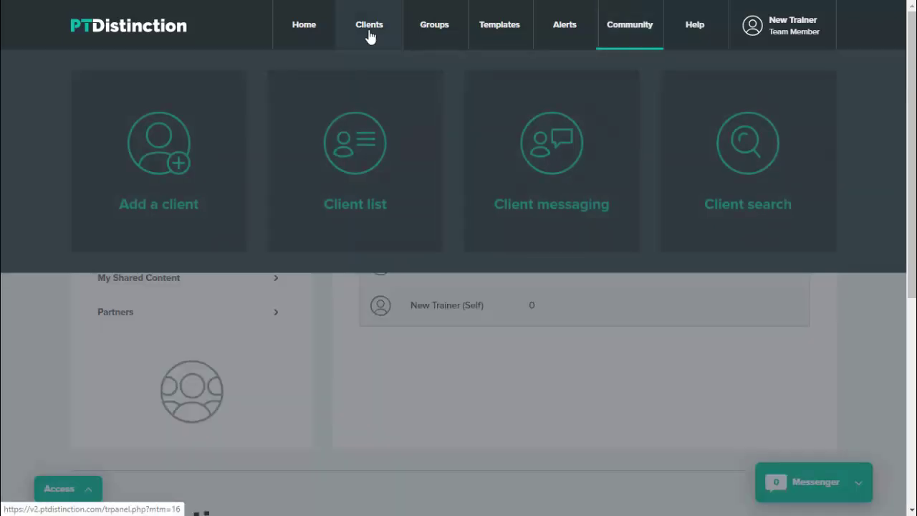
click(168, 160)
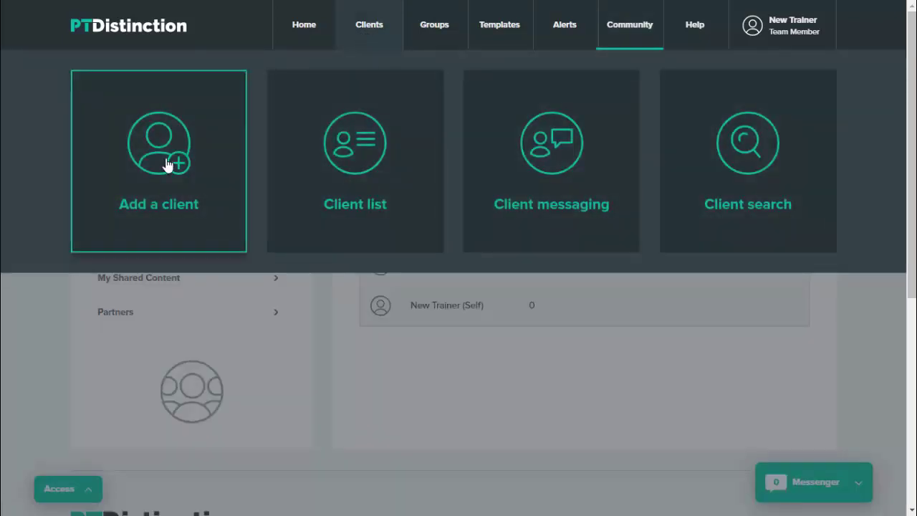
scroll(641, 246, down, 2)
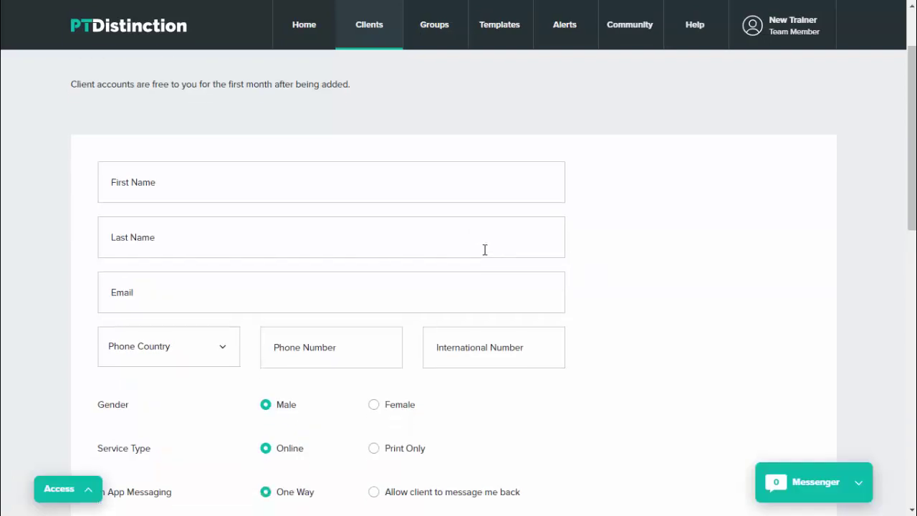
scroll(485, 249, down, 5)
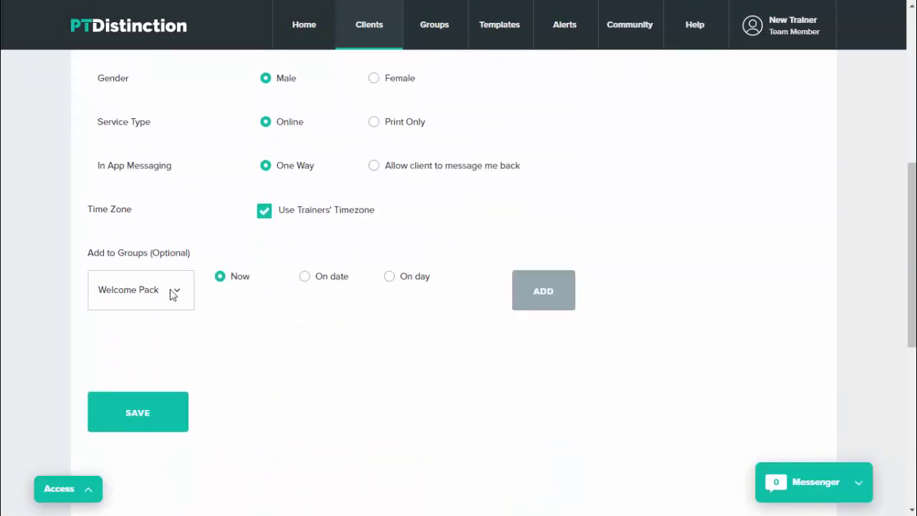
click(172, 292)
click(143, 326)
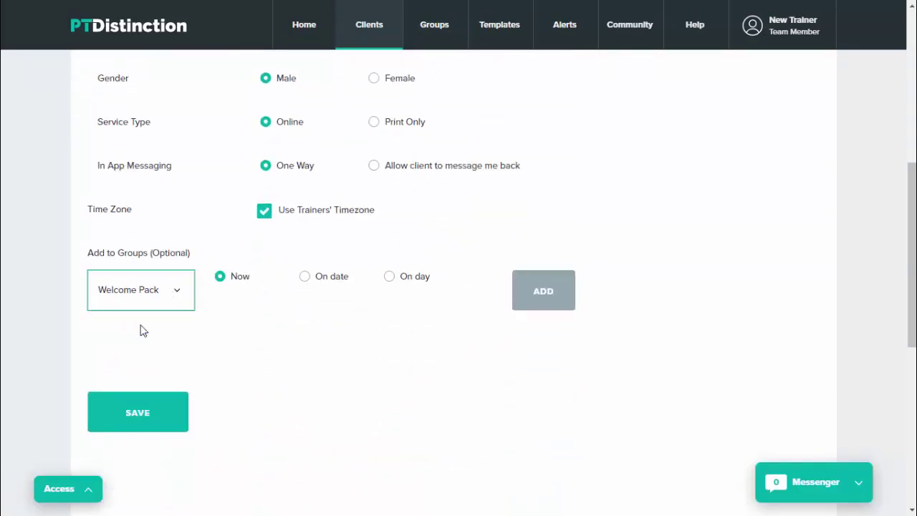
click(542, 304)
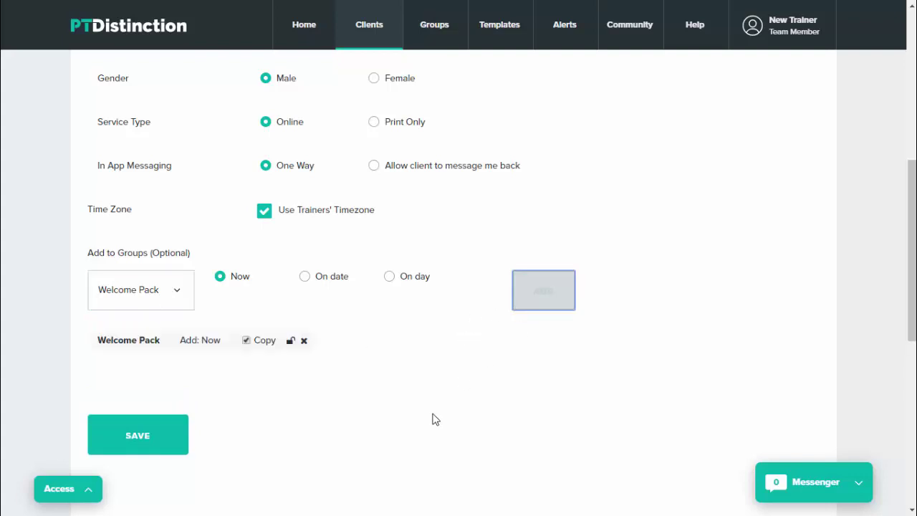
scroll(429, 423, down, 1)
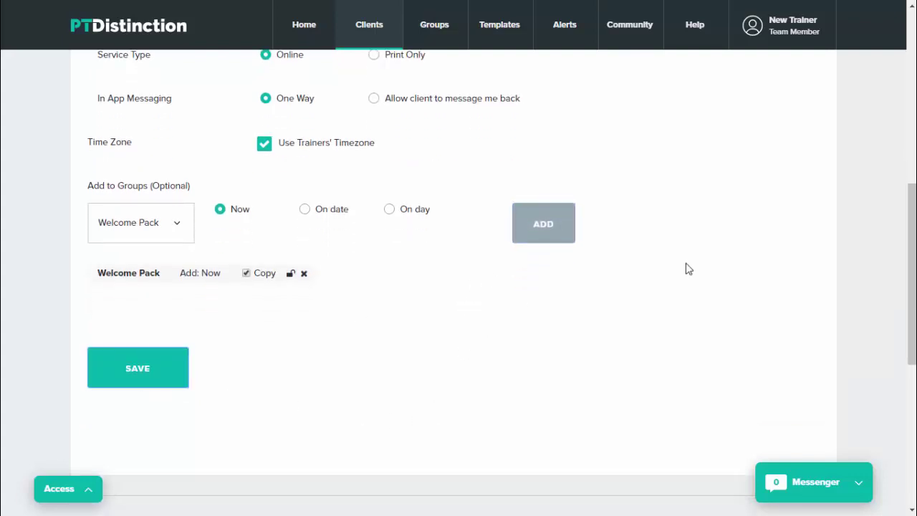